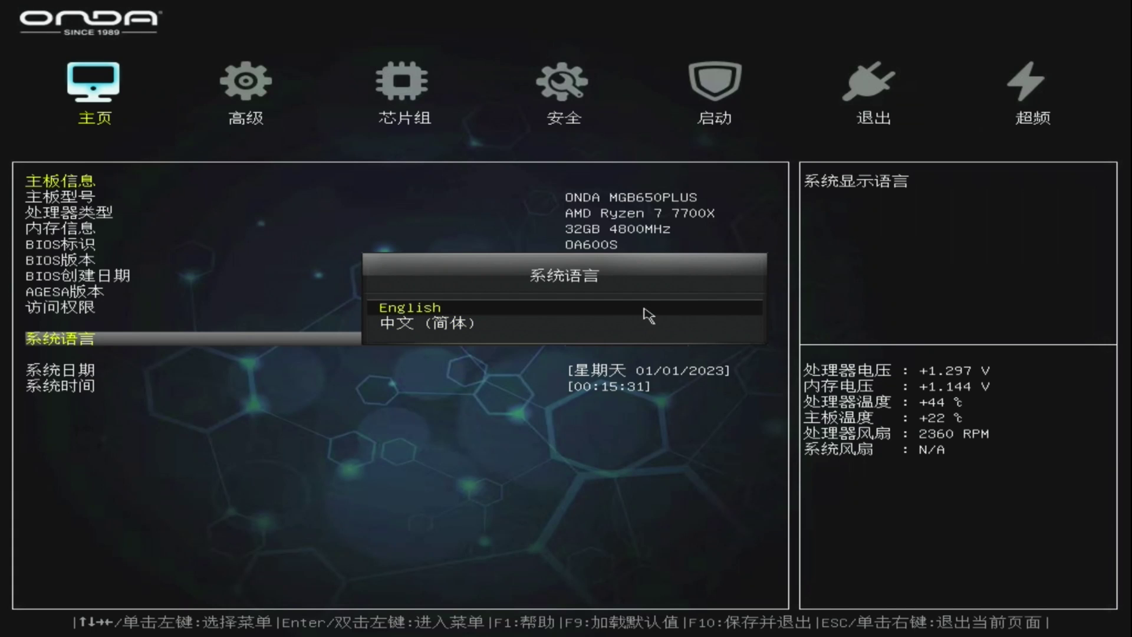
Step: Set the system language to English and browse the Advanced, Chipset, Security, Boot, Save & Exit and Overclock sections
double_click(644, 312)
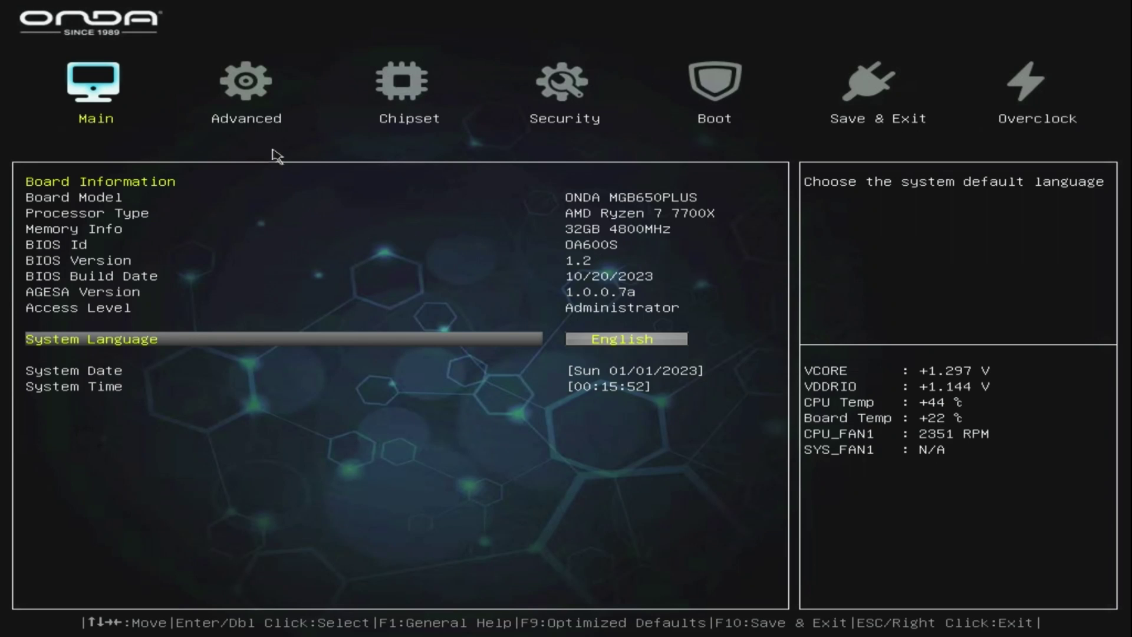
click(261, 102)
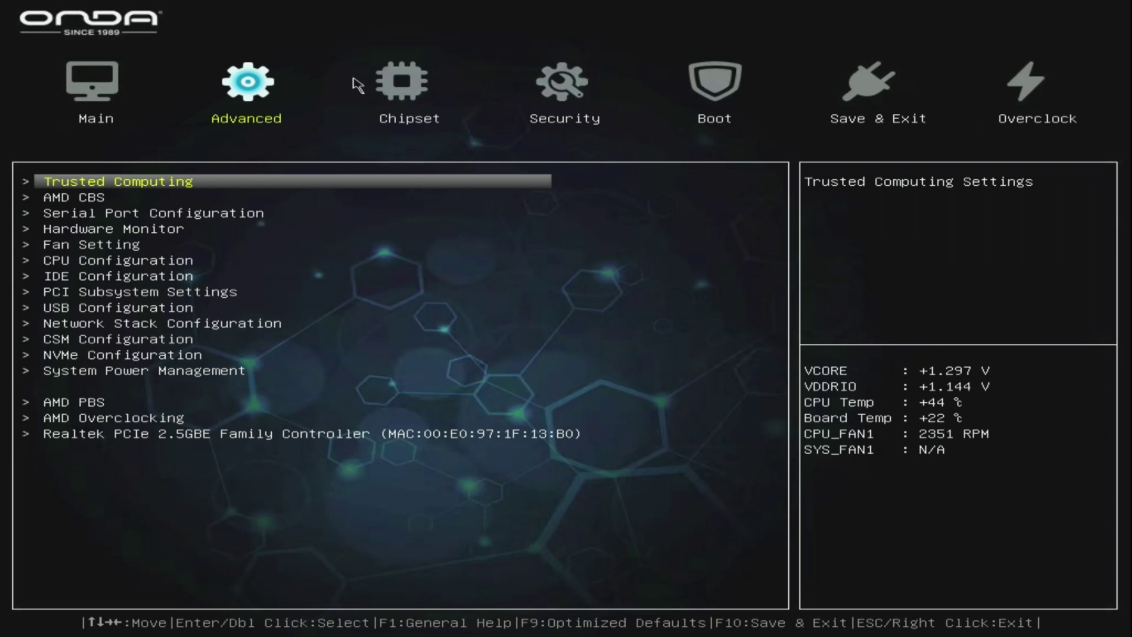
click(394, 90)
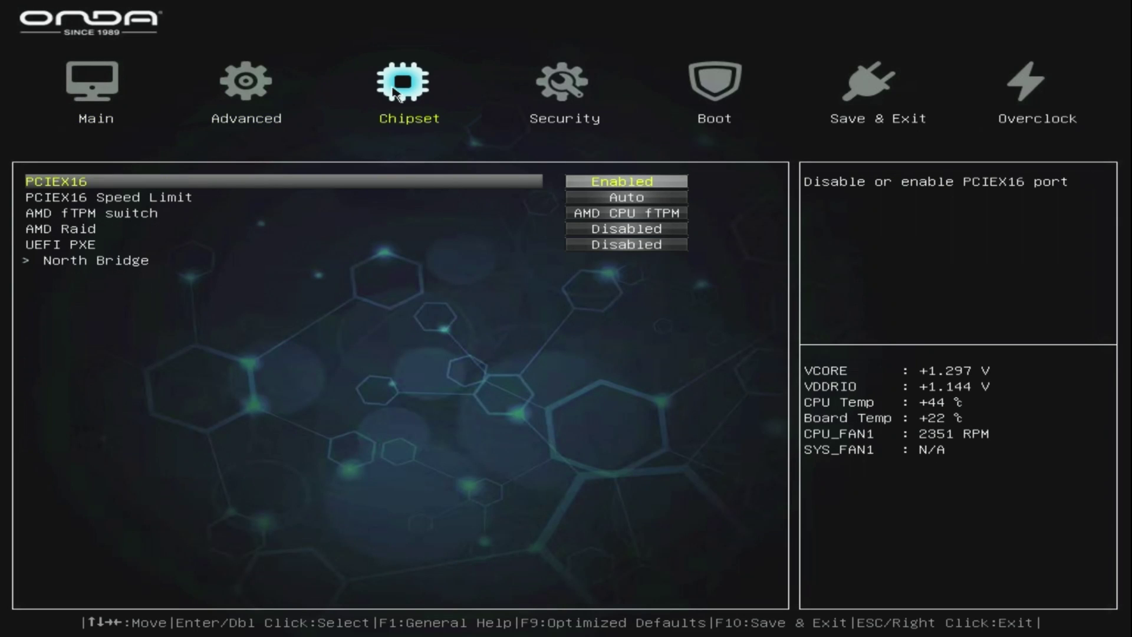
click(529, 90)
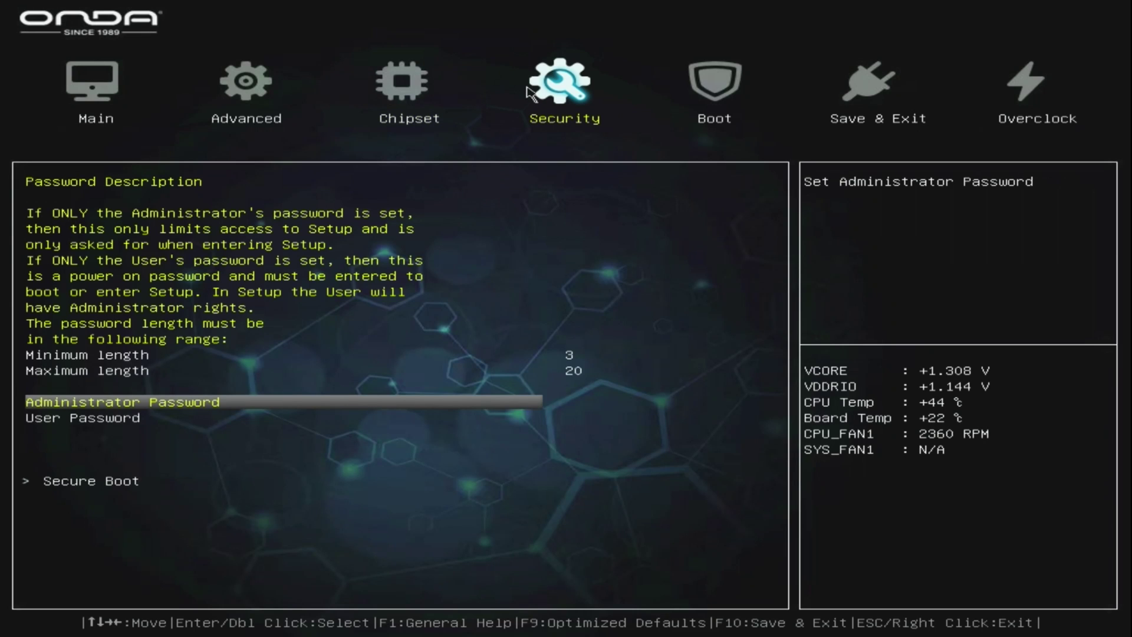
click(687, 92)
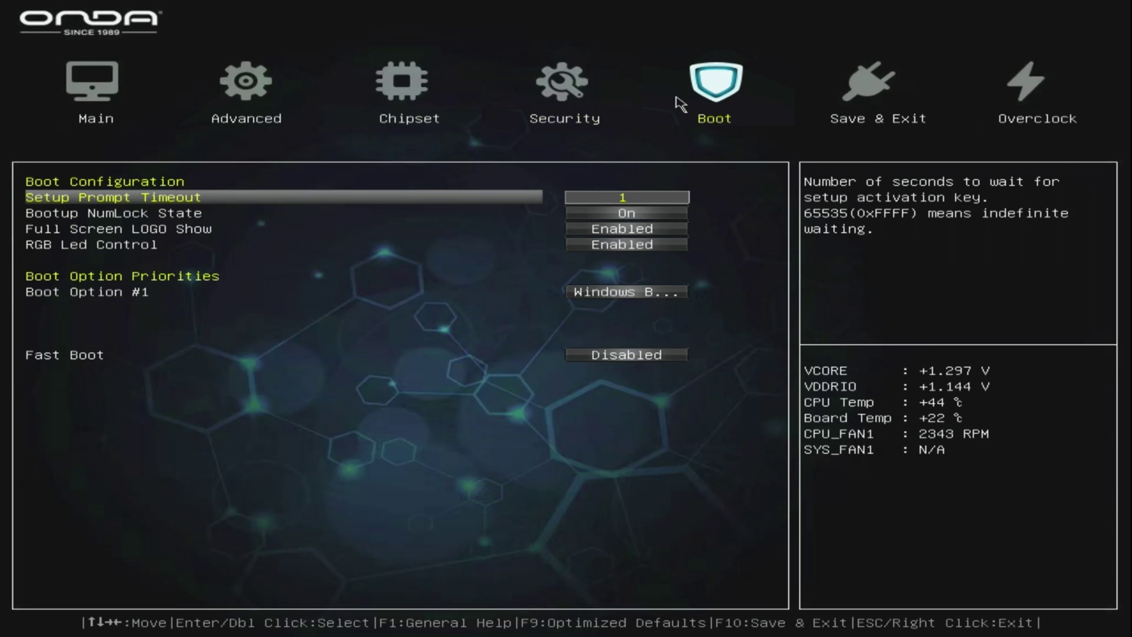
click(862, 105)
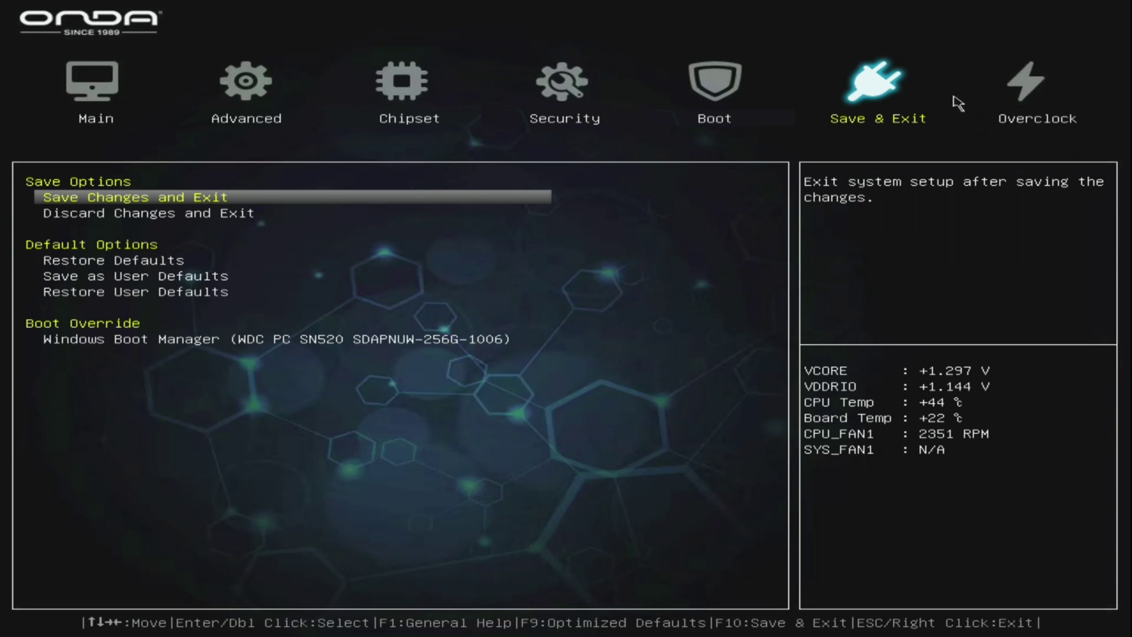
click(1005, 103)
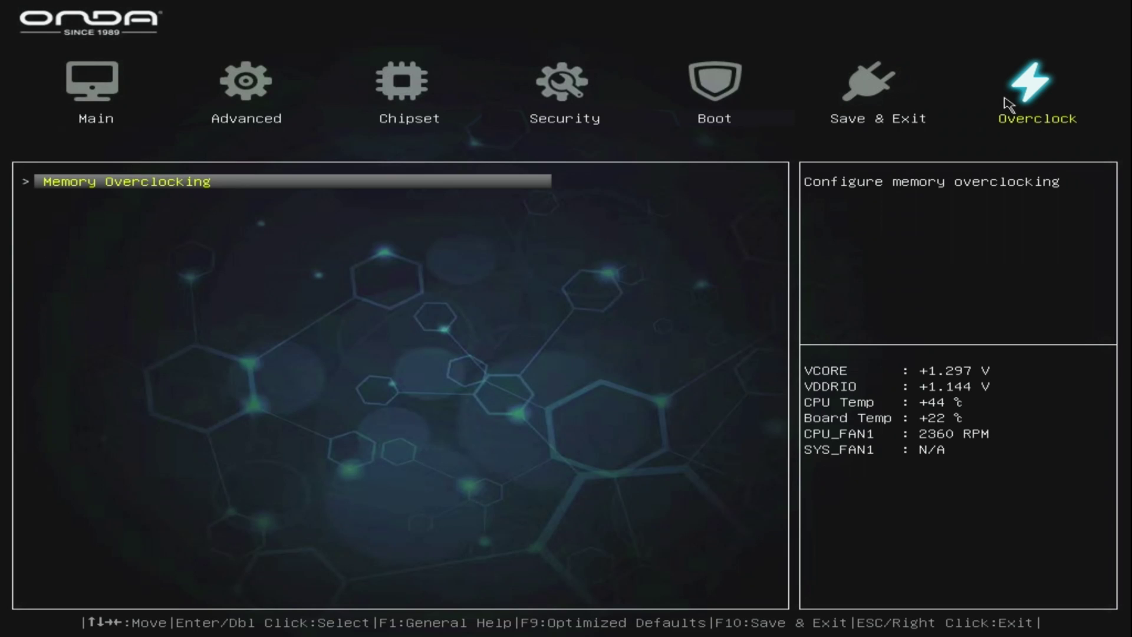
Step: Open the Fan Setting page and set the CPU_FAN1 fan mode to Software Mode
key(Return)
click(257, 100)
key(Up)
key(Up)
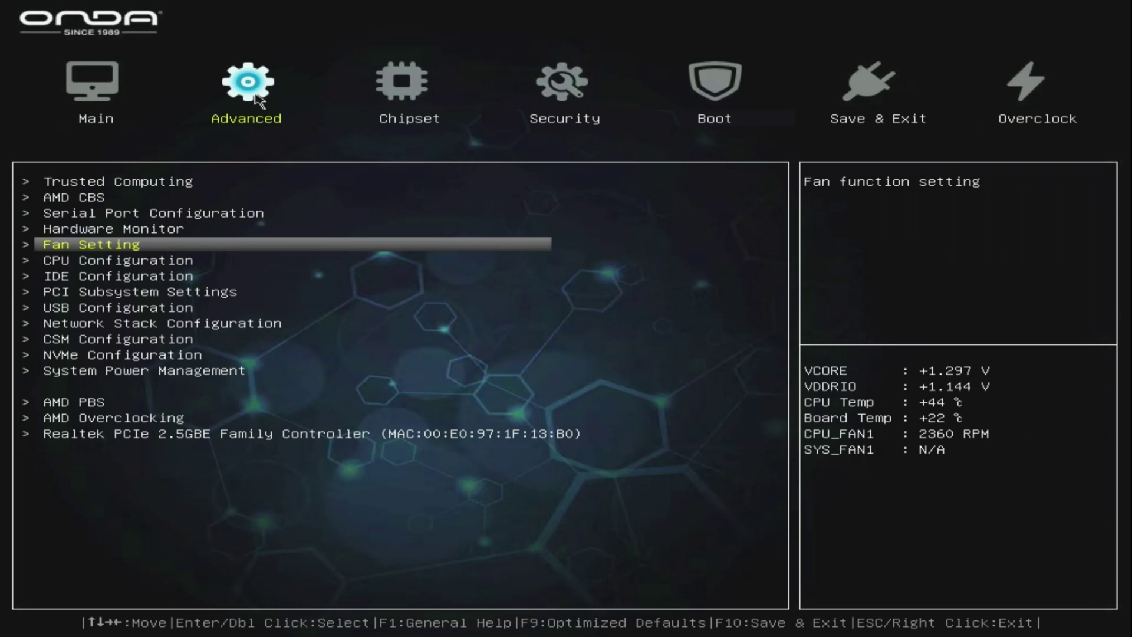
key(Return)
key(Down)
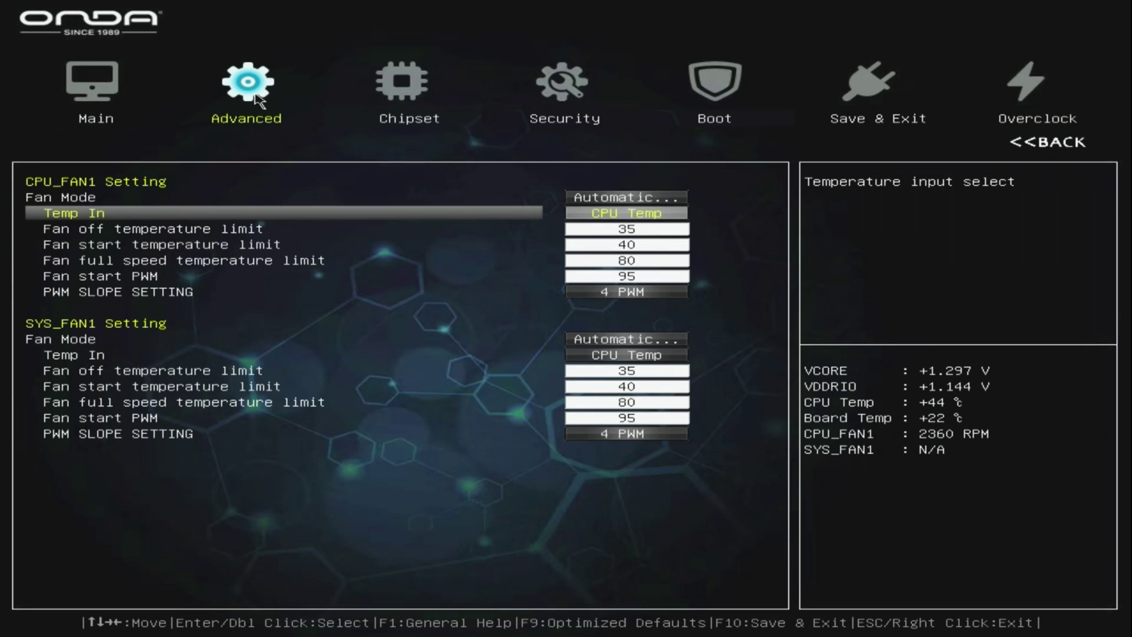
key(Up)
key(Return)
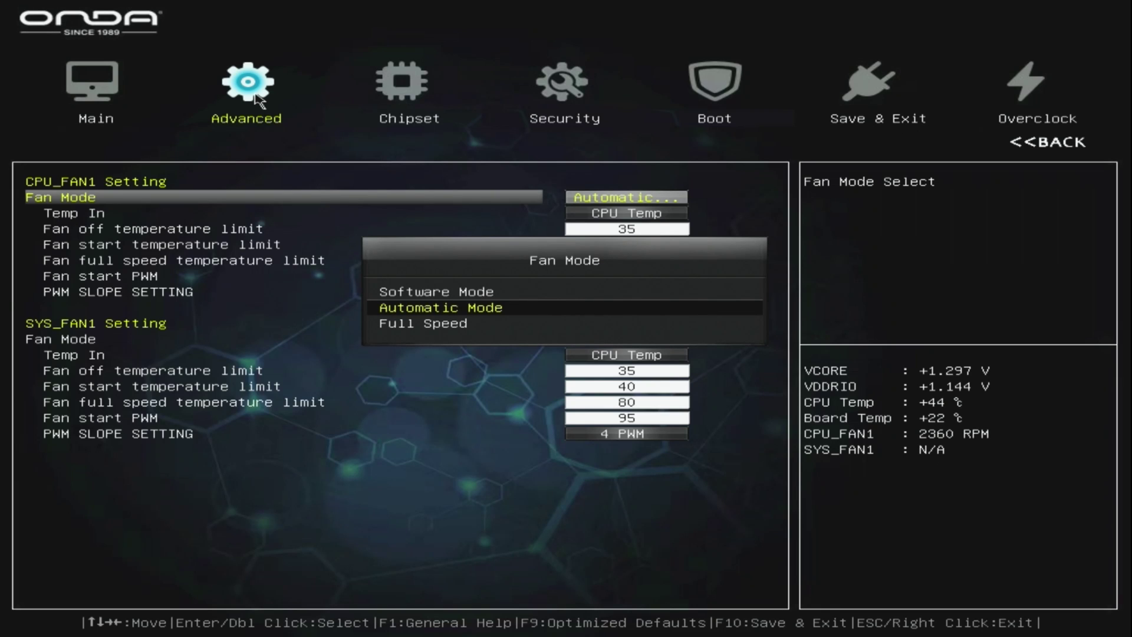
key(Up)
key(Return)
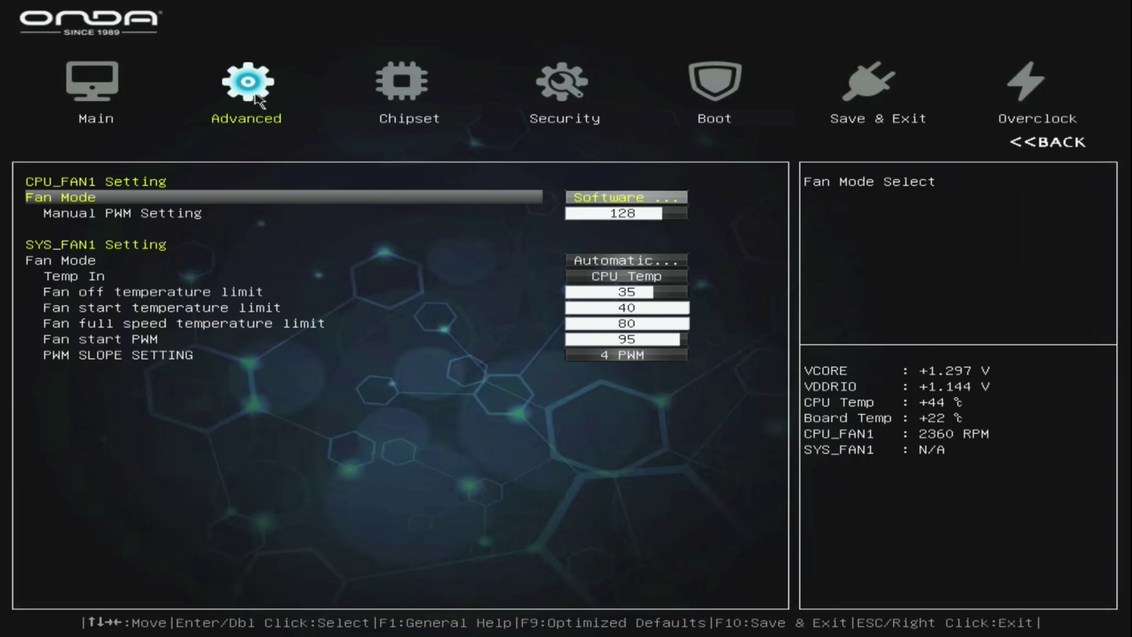
key(Down)
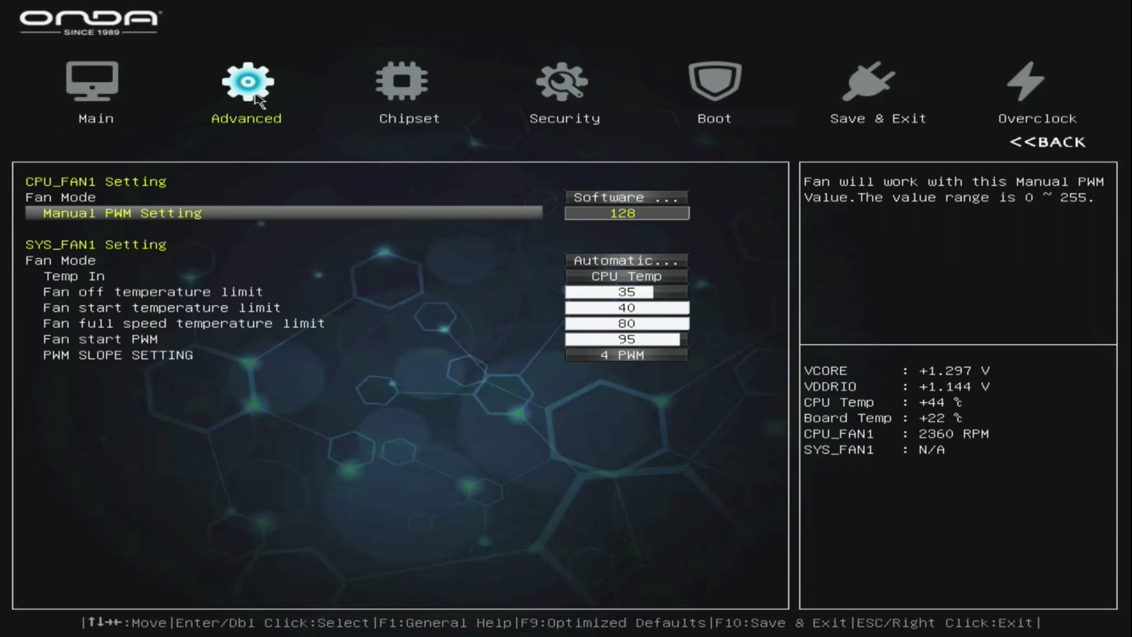
Step: Return the CPU_FAN1 fan mode to Automatic Mode
key(Up)
key(Return)
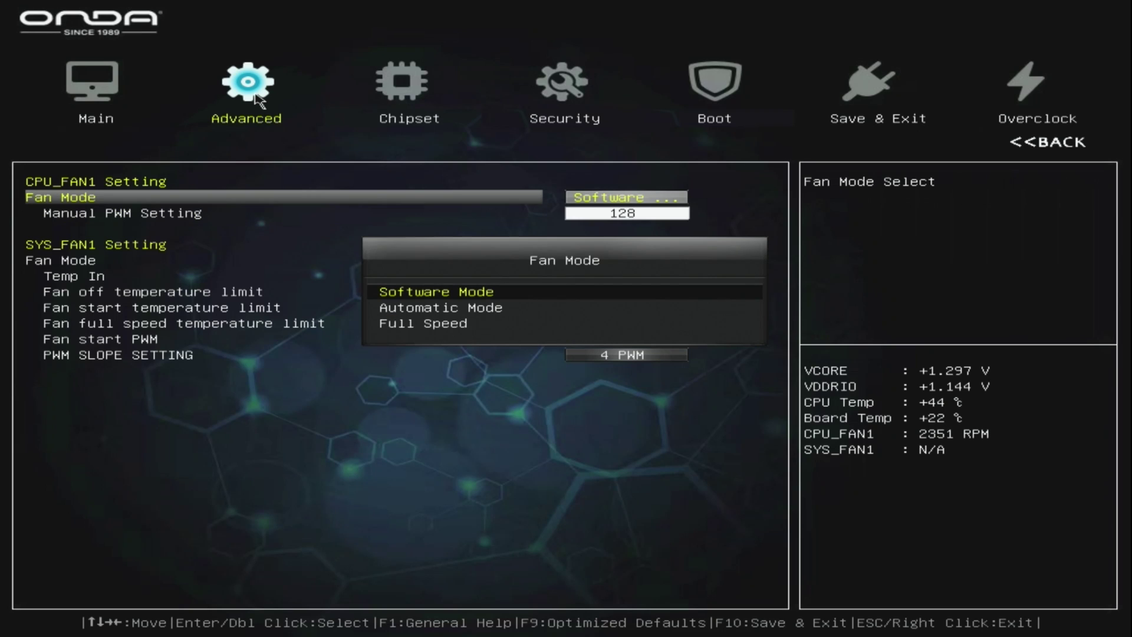
key(Down)
key(Return)
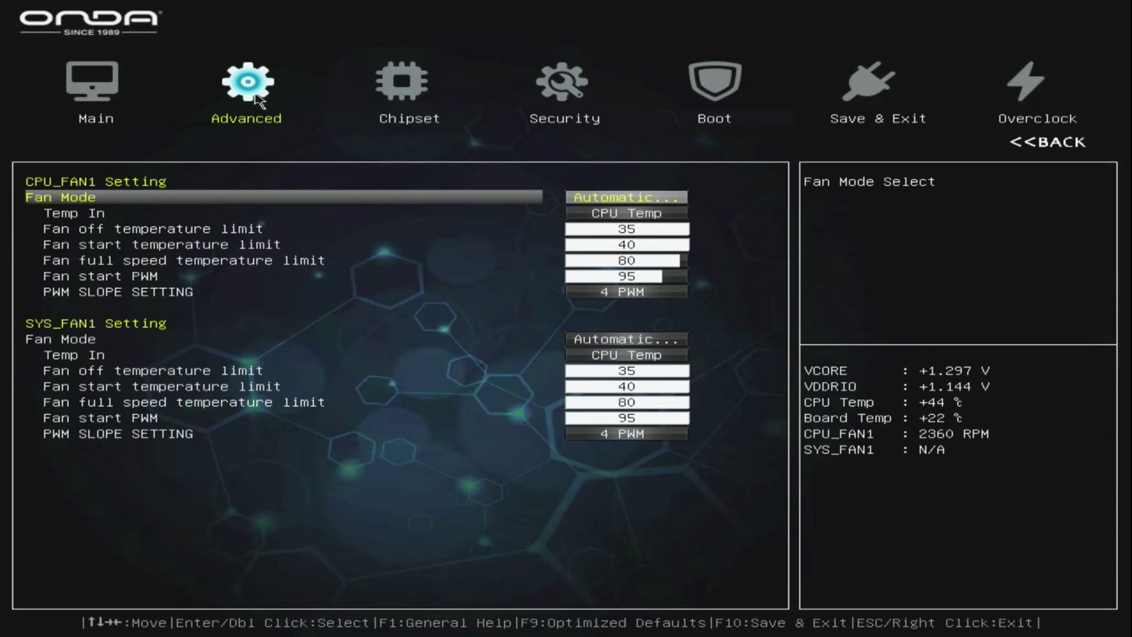
Step: Look through the automatic CPU_FAN1 parameters and examine the available PWM slope options without changing them
key(Down)
key(Down)
key(Down)
key(Down)
key(Down)
key(Down)
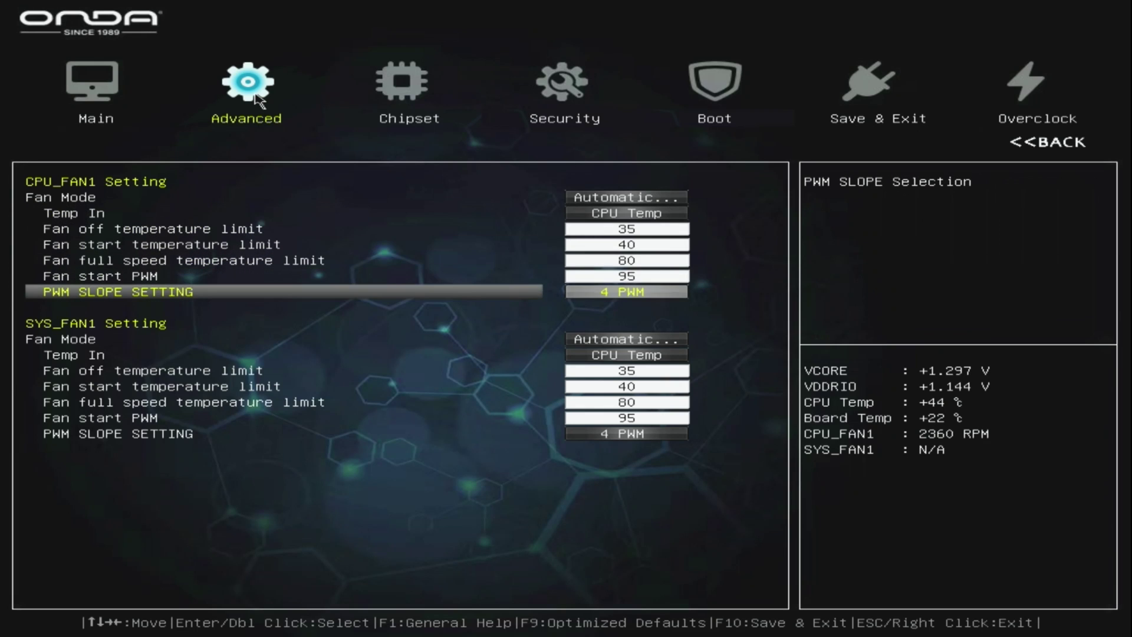
key(Return)
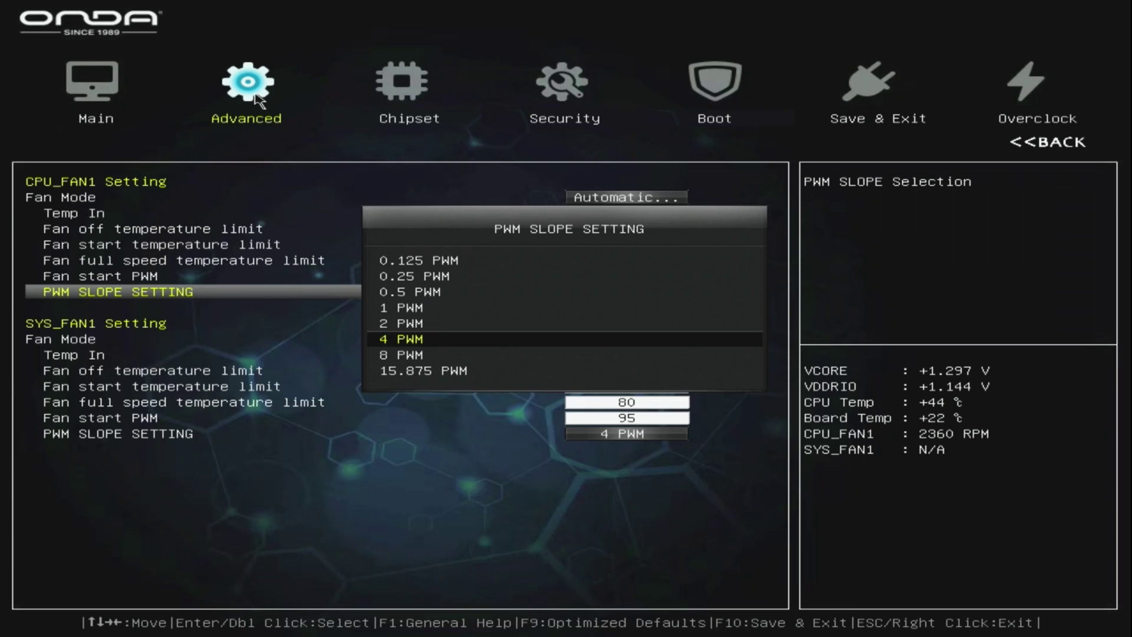
key(Escape)
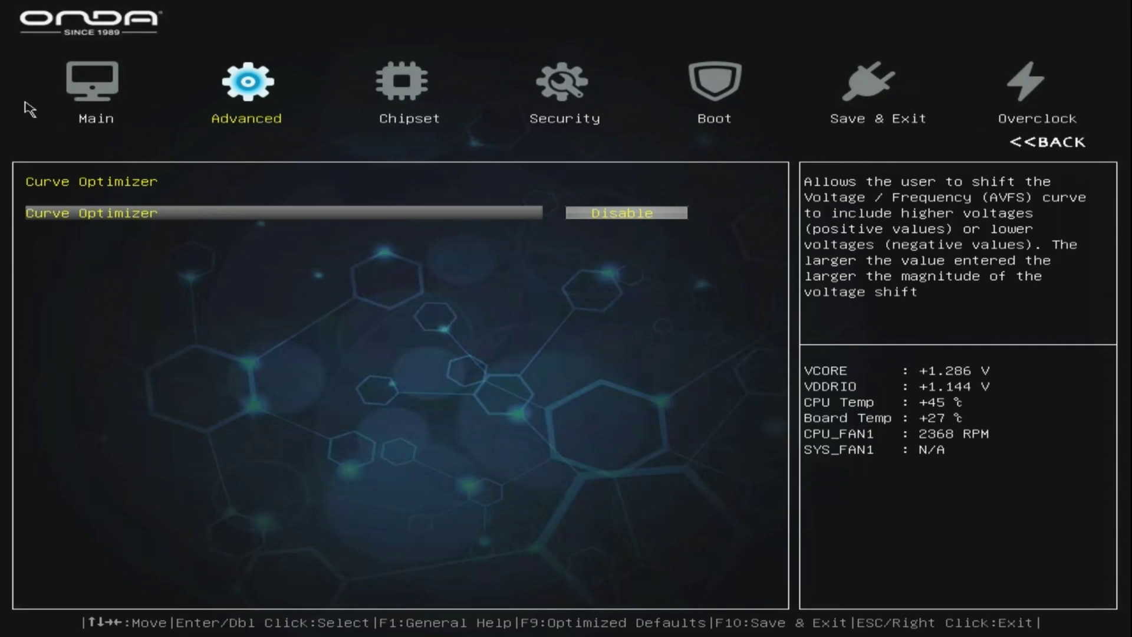
Step: Set Curve Optimizer to All Cores with the All Core Curve Optimizer Sign set to Negative
key(Return)
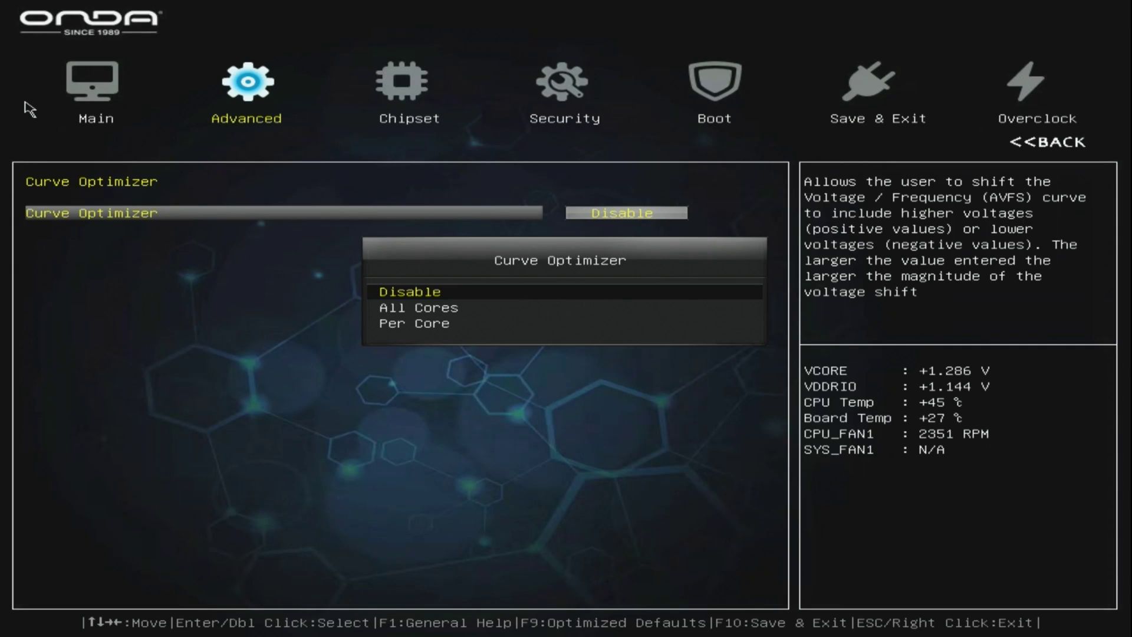
key(Down)
key(Return)
key(Down)
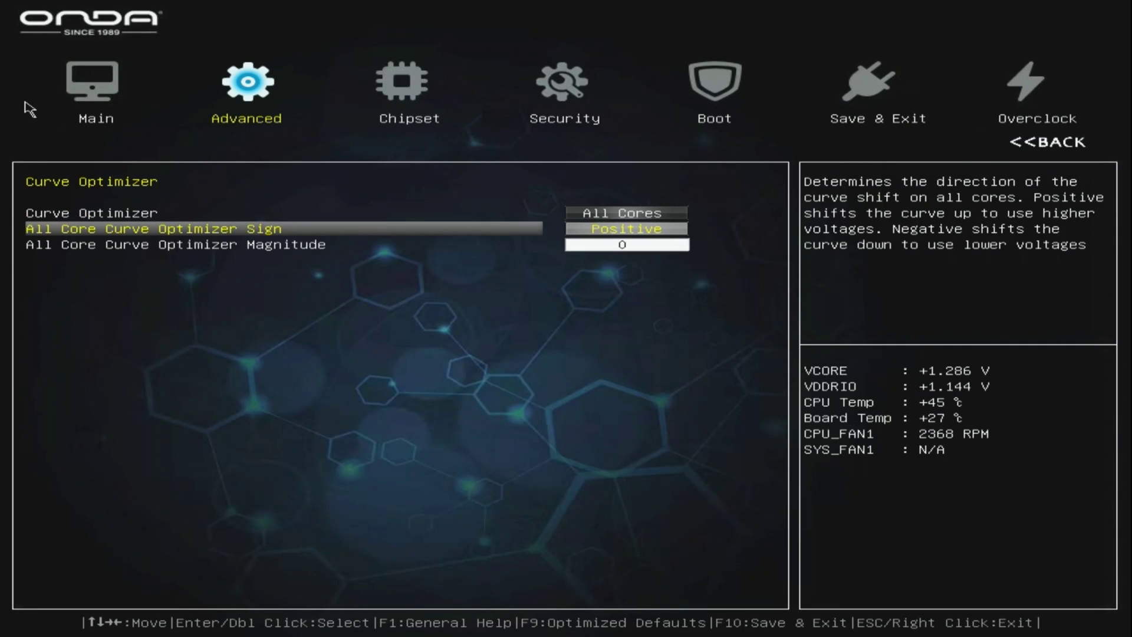
key(Return)
key(Down)
key(Return)
Step: Set the All Core Curve Optimizer Magnitude to 20
key(Down)
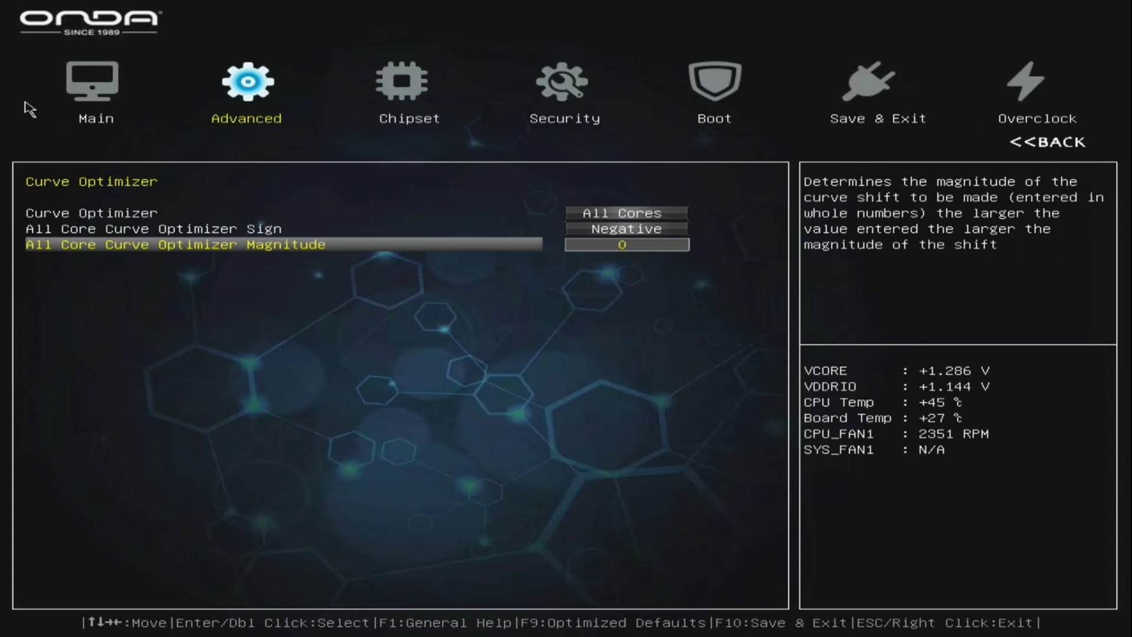
key(Up)
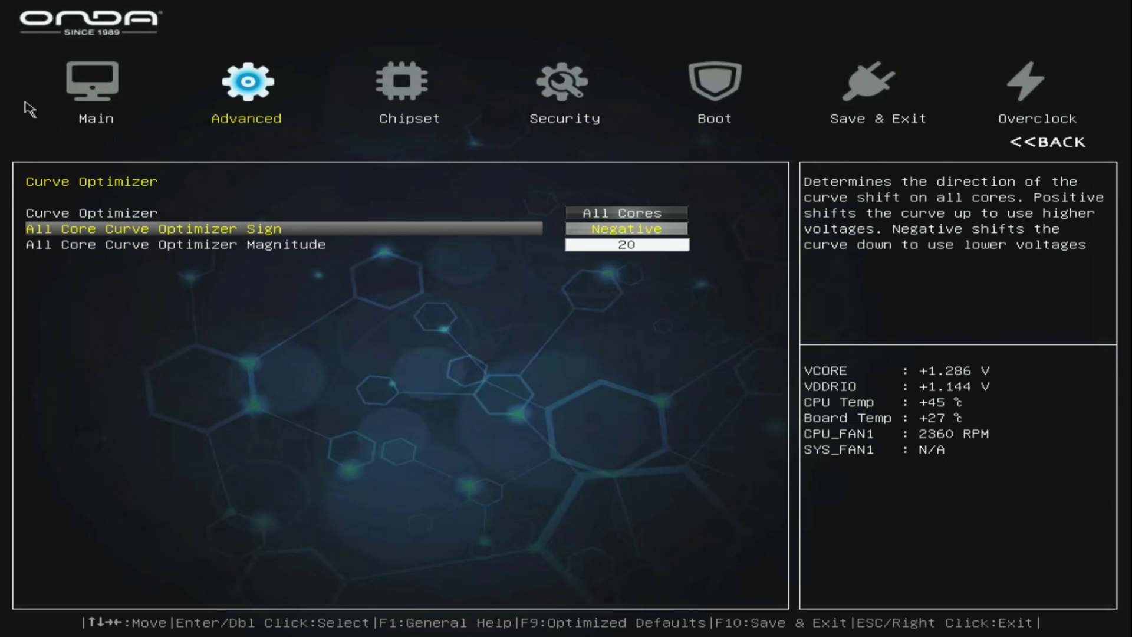
key(Down)
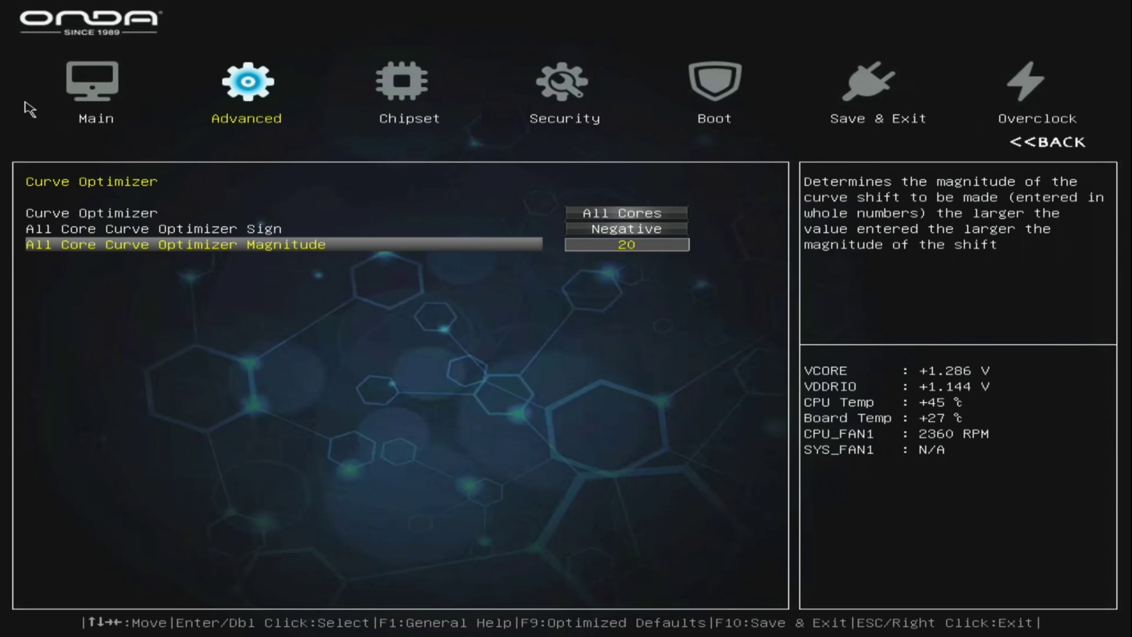
key(F10)
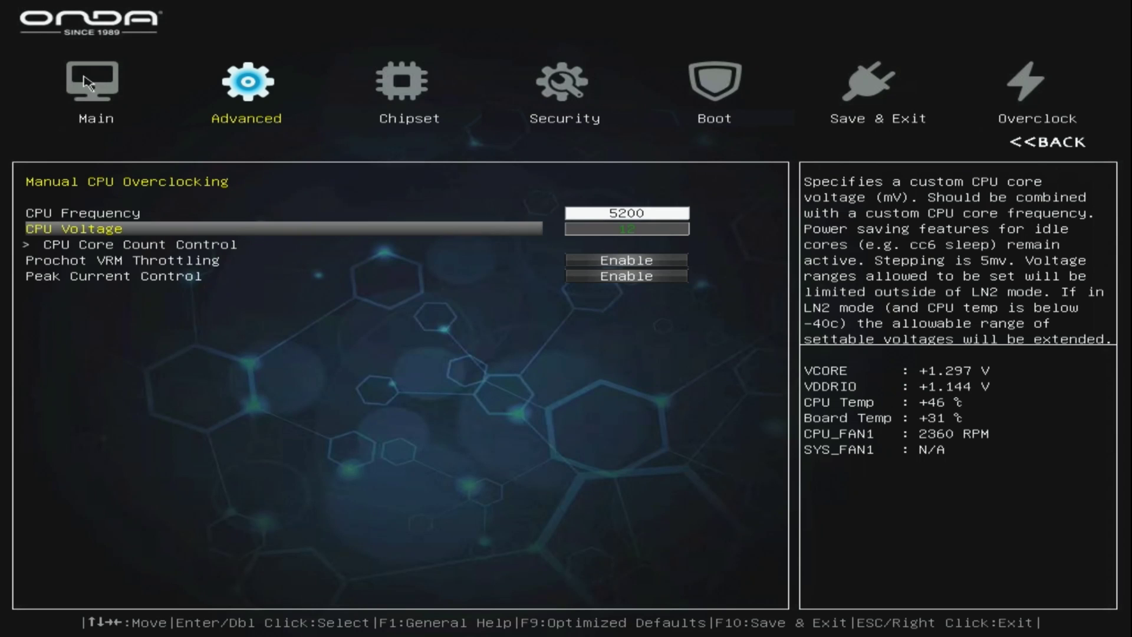
Step: Set the CPU voltage for manual CPU overclocking to 1270 mV
key(Up)
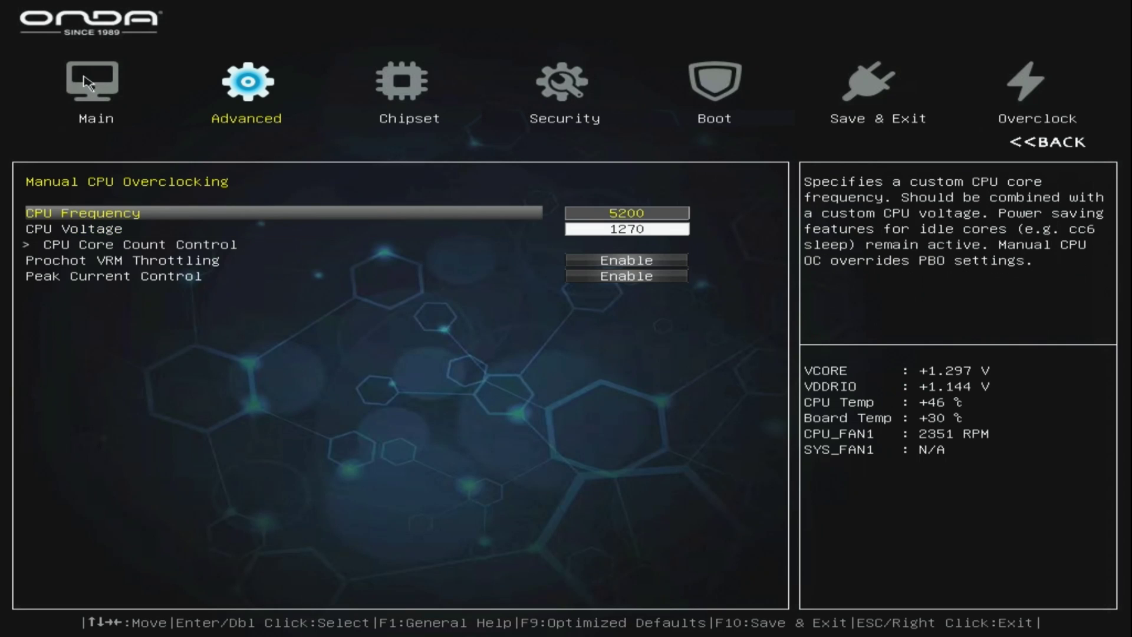
key(Down)
key(Up)
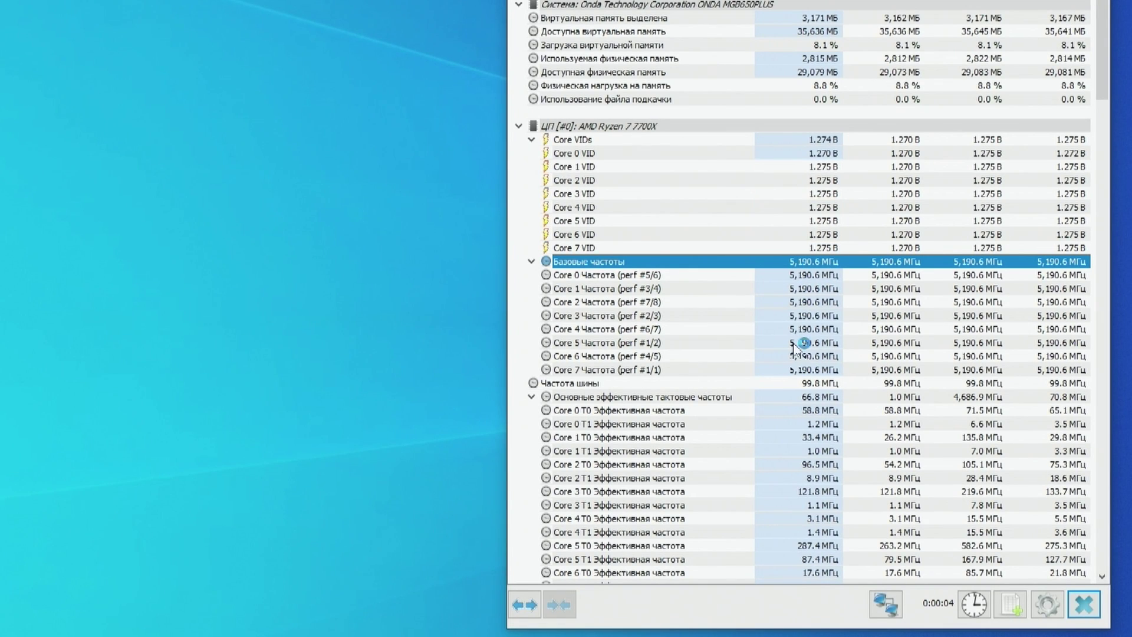
drag(802, 165, 799, 220)
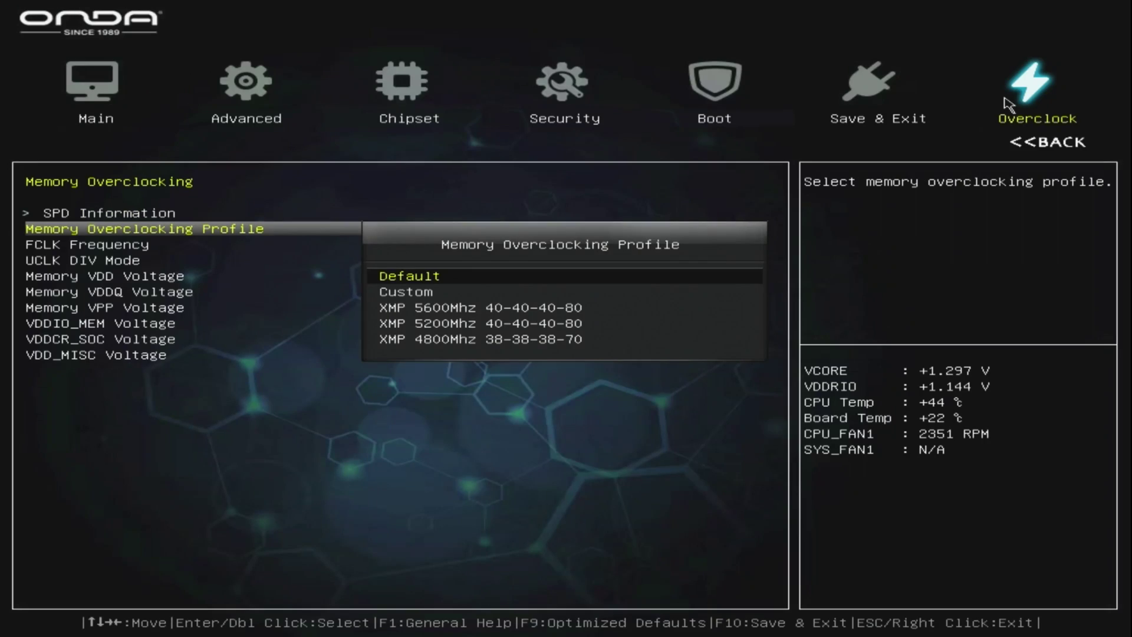
Step: Set the memory overclocking profile to XMP 5600Mhz 40-40-40-80
key(Down)
key(Down)
key(Return)
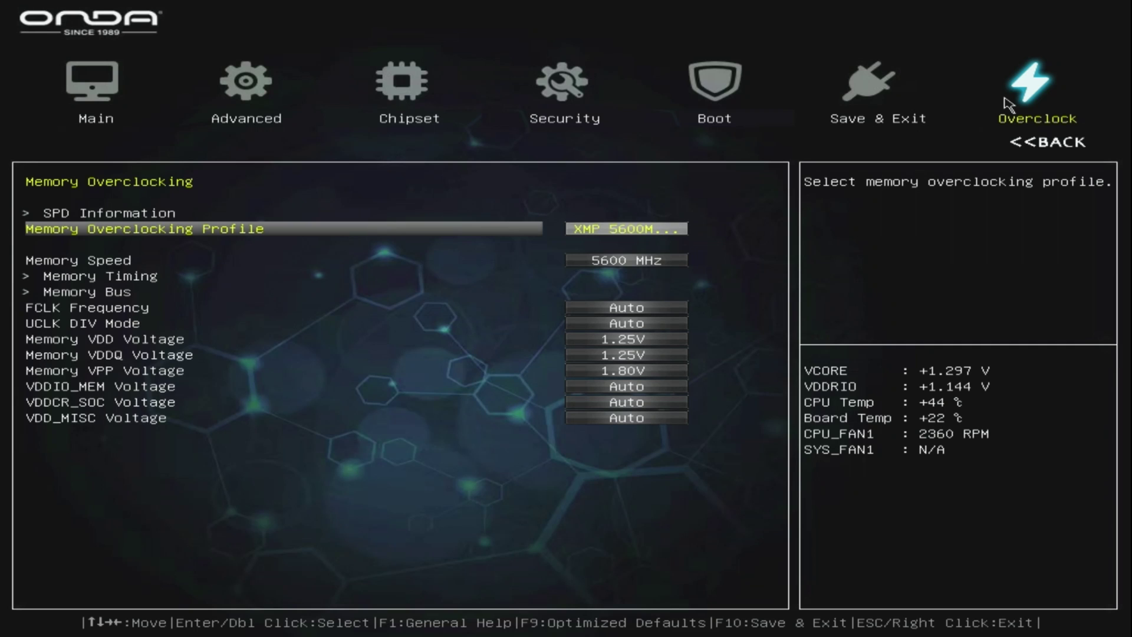
Step: Open the memory timing parameters and look through the list from Tcl down to Twrrd and beyond
key(Down)
key(Down)
key(Return)
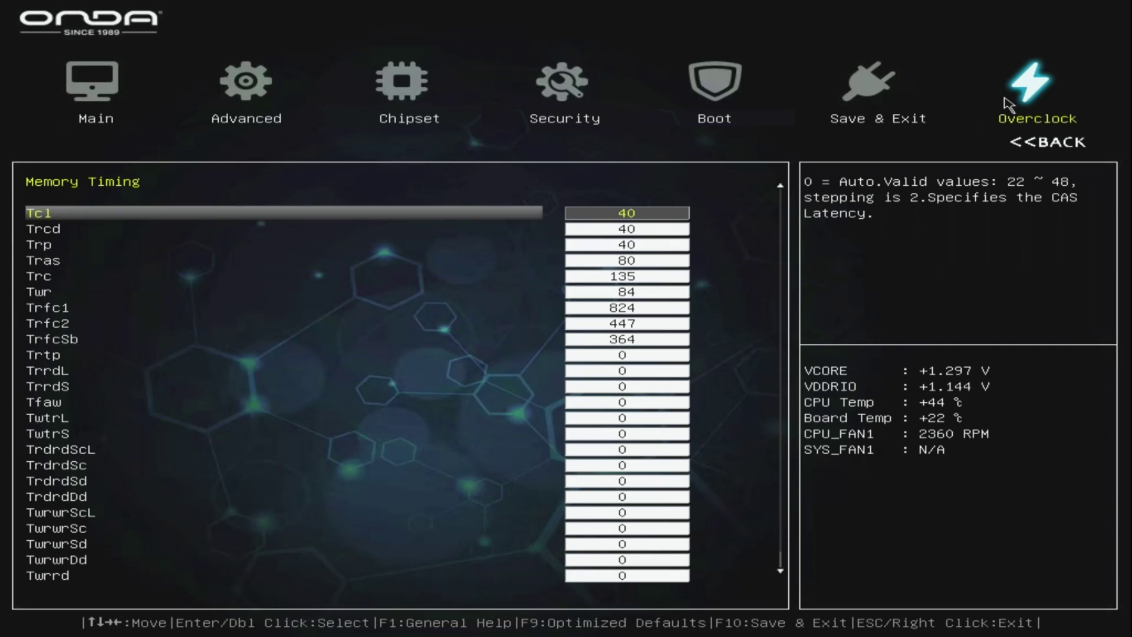
key(Down)
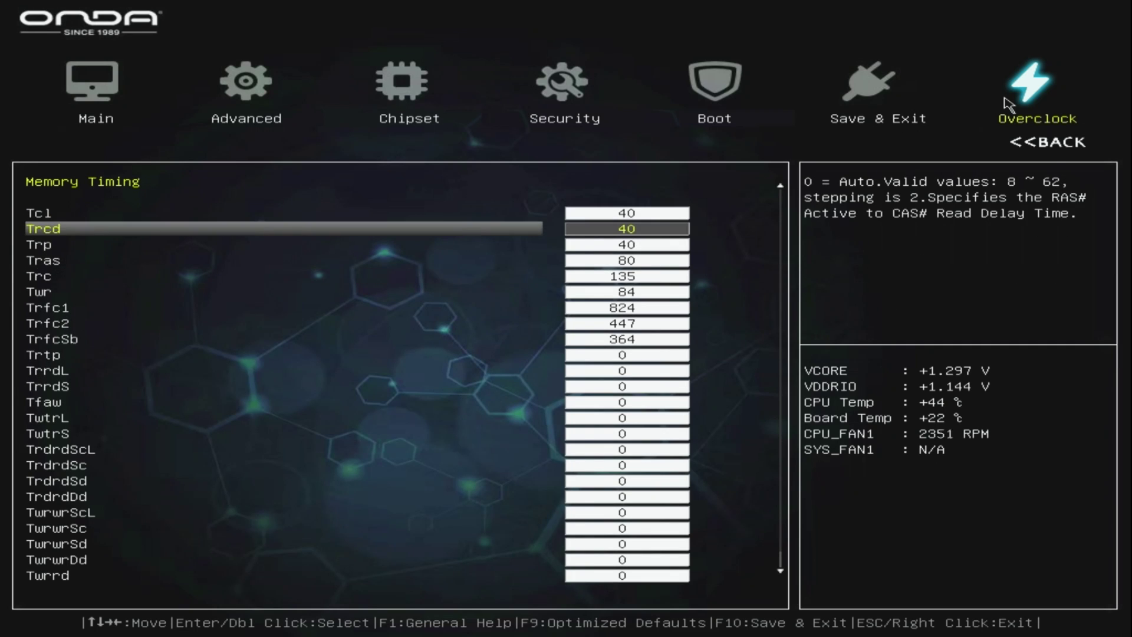
key(Down)
key(Down)
key(Down)
key(Down)
key(Down)
key(Down)
key(Down)
key(Down)
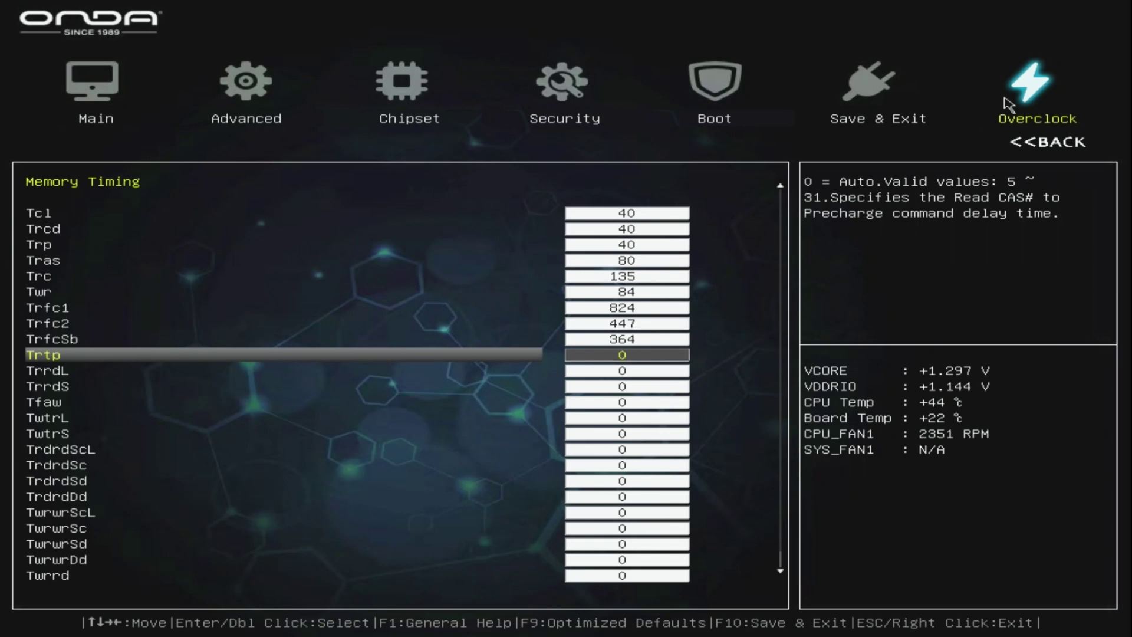
key(Down)
key(Down)
key(Down)
key(Down)
key(Down)
key(Down)
key(Down)
key(Down)
key(Down)
key(Down)
key(Down)
key(Down)
key(Down)
key(Down)
key(Down)
key(Down)
key(Down)
key(Down)
key(Down)
key(Down)
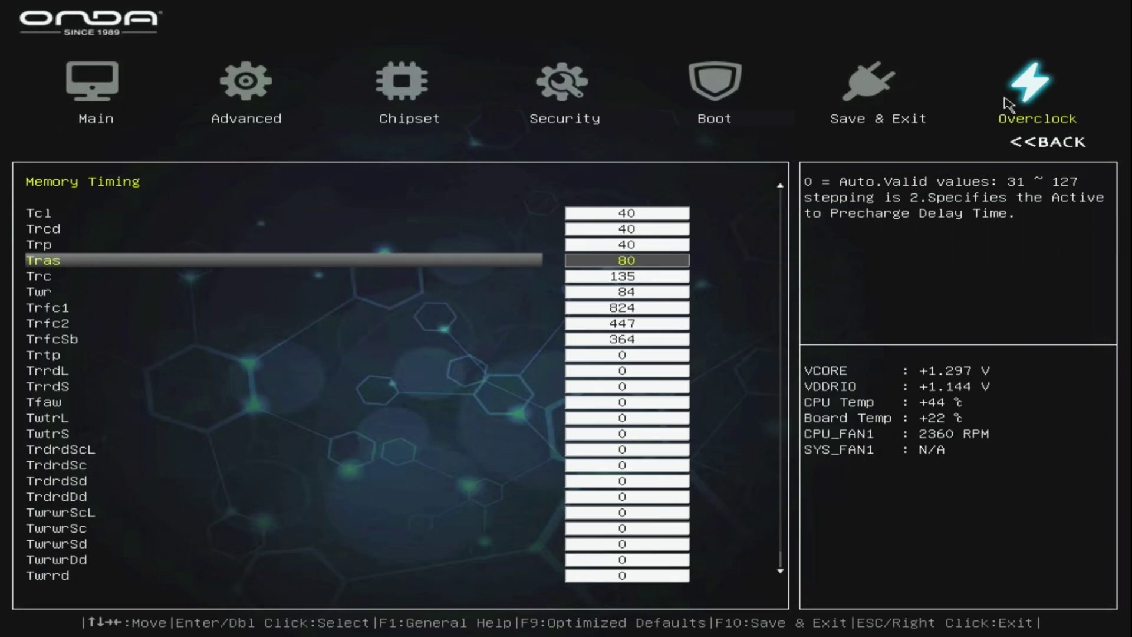
key(Down)
key(Down)
key(Down)
key(Down)
key(Down)
key(Down)
key(Down)
key(Down)
key(Down)
key(Down)
key(Down)
key(Down)
key(Down)
key(Down)
key(Down)
key(Down)
key(Down)
key(Down)
key(Down)
key(Down)
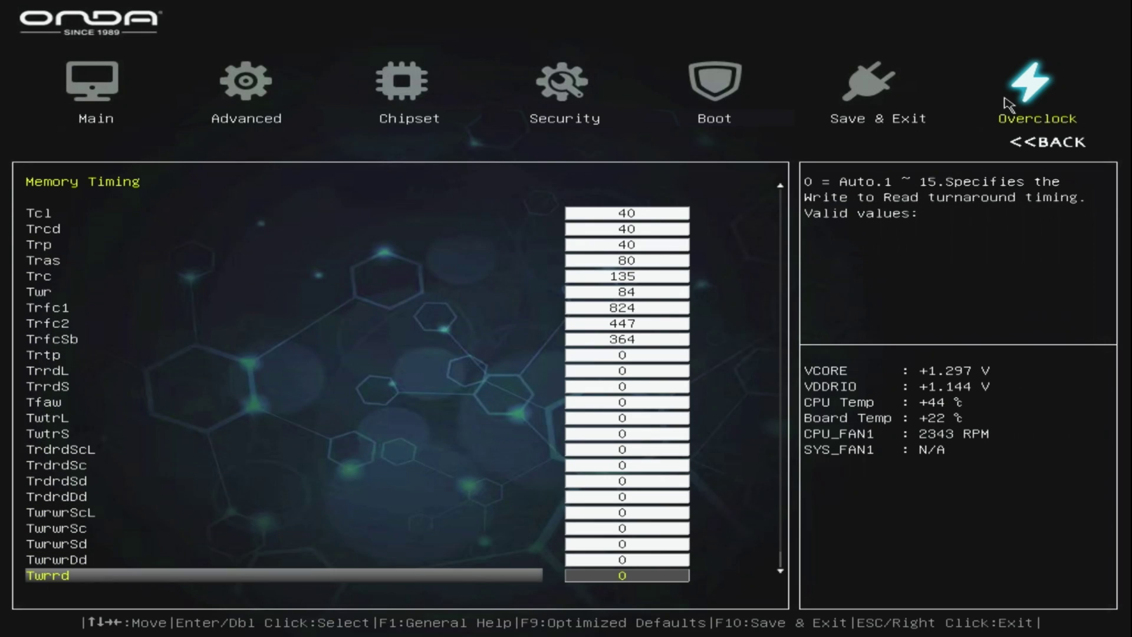
key(Down)
key(Down)
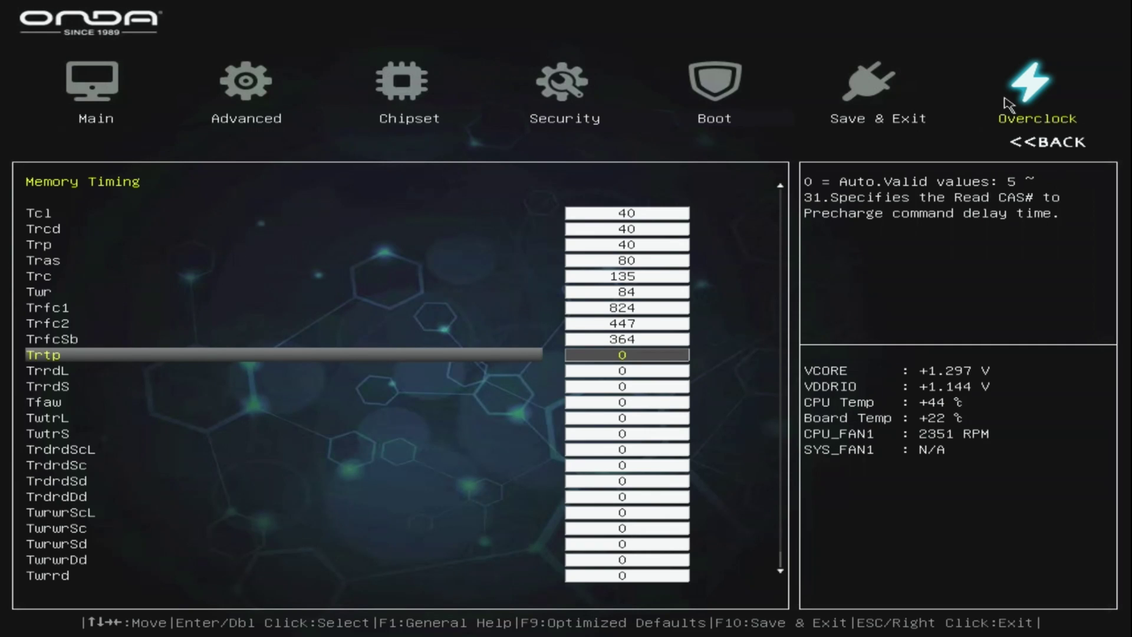
Step: Go to the fan settings, change the CPU_FAN1 fan mode to Software Mode and select its manual PWM setting
click(258, 101)
key(Up)
key(Return)
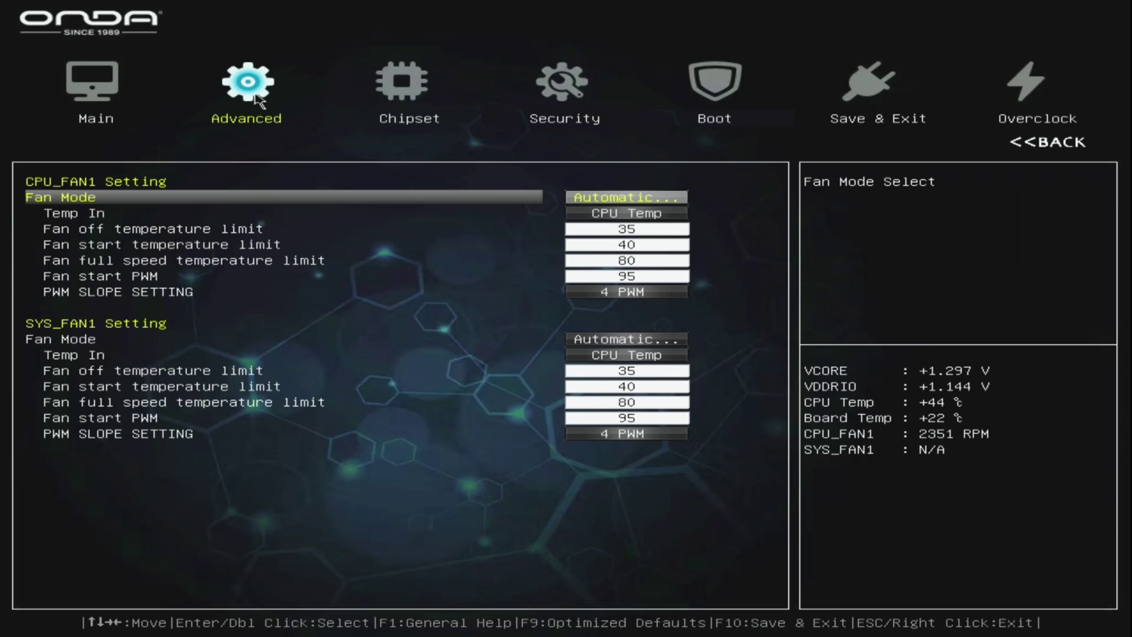
key(Down)
key(Up)
key(Return)
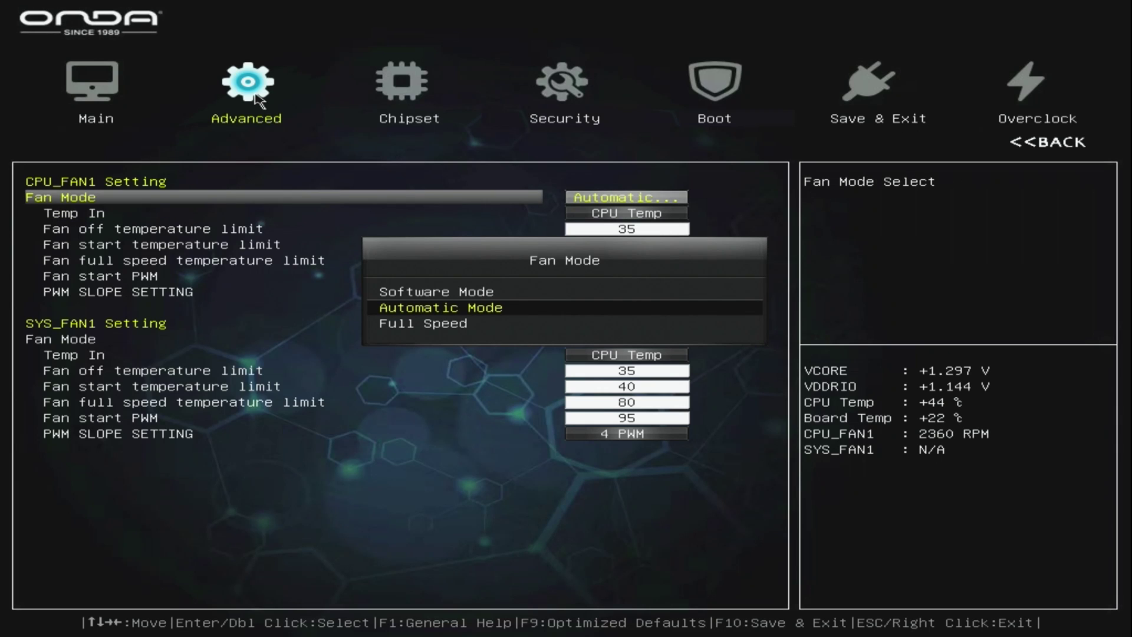
key(Up)
key(Return)
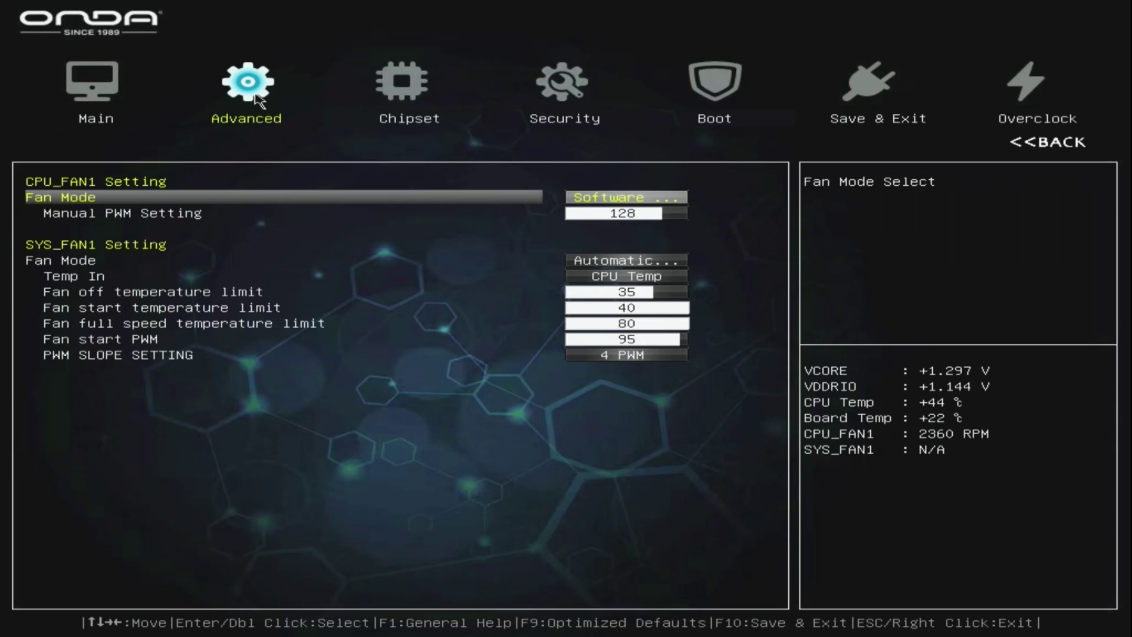
key(Down)
Step: Apply the XMP 5600Mhz 40-40-40-80 profile in Memory Overclocking and select the Memory Timing entry
click(1003, 100)
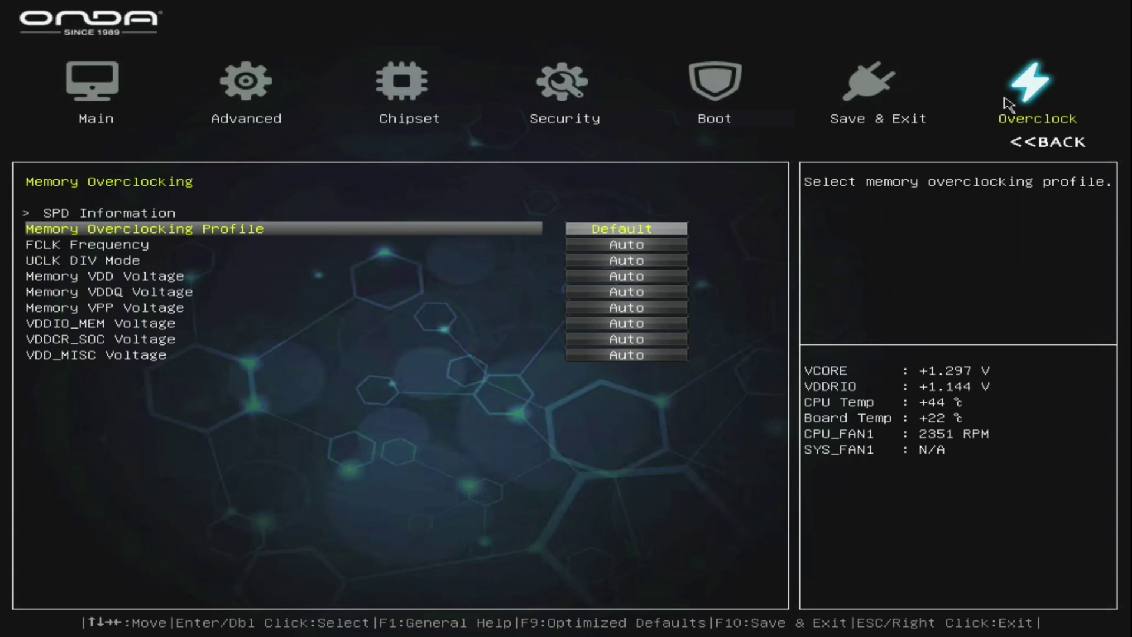
key(Return)
key(Down)
key(Down)
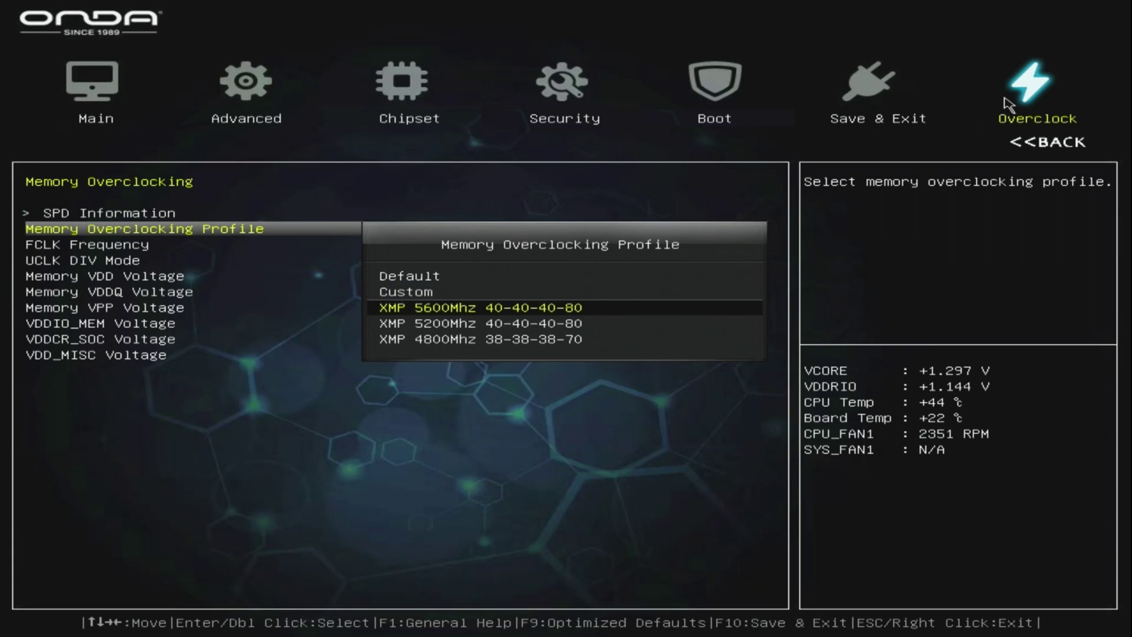
key(Return)
key(Down)
key(Down)
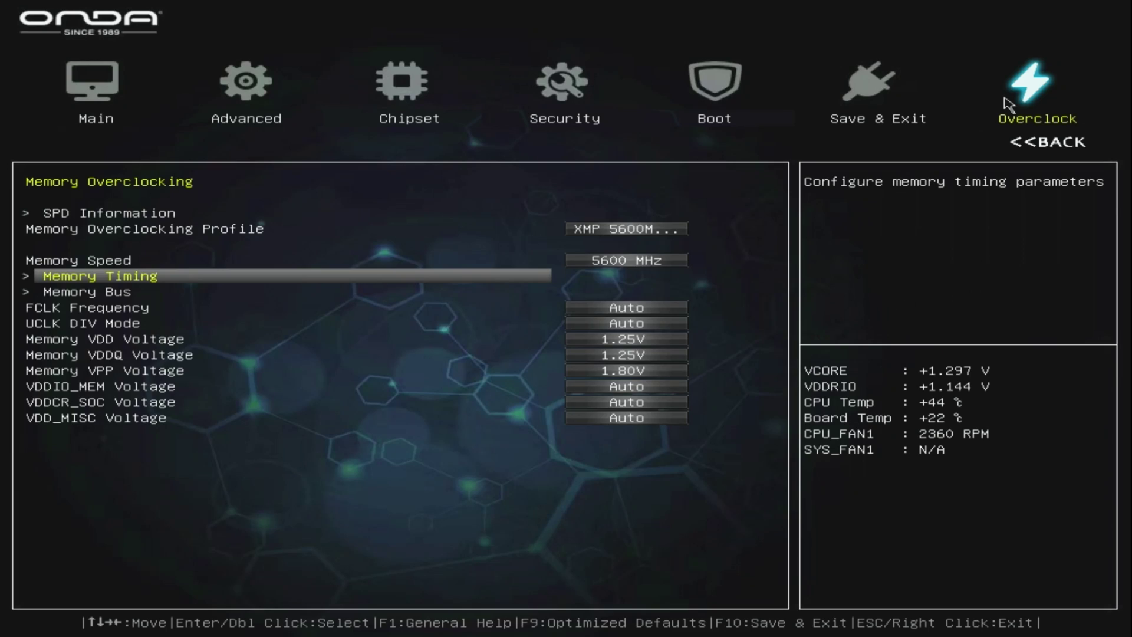